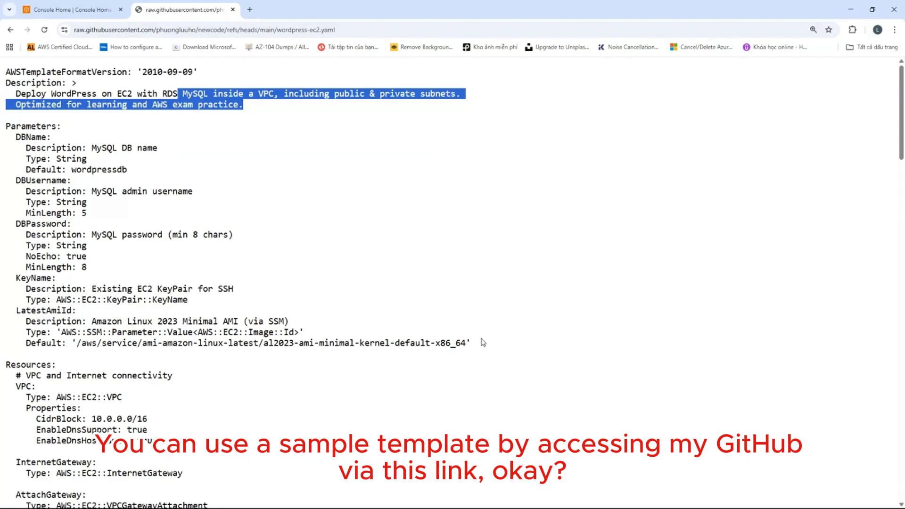
{"action": "left_click_drag", "start_coordinate": [344, 29], "coordinate": [102, 37]}
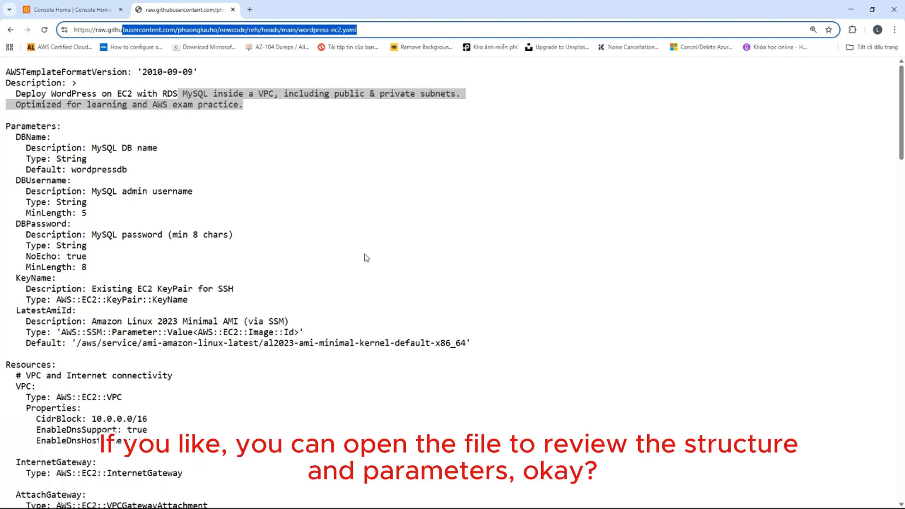
{"action": "left_click", "coordinate": [254, 111]}
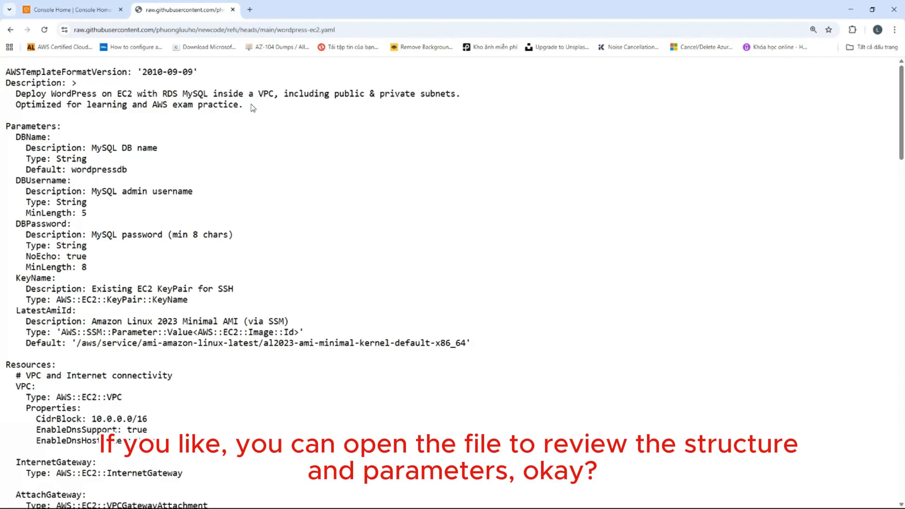
{"action": "left_click_drag", "start_coordinate": [252, 107], "coordinate": [155, 94]}
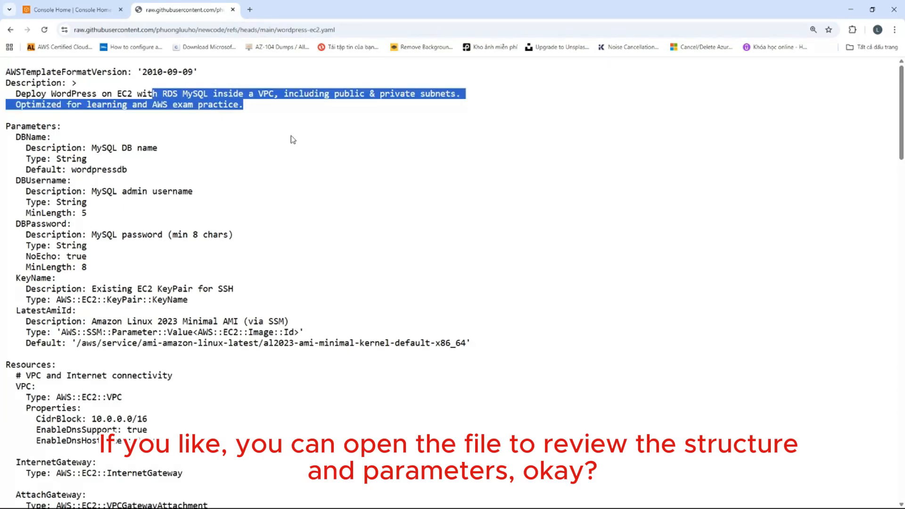
Switch to the AWS console, open the CloudFormation service and start creating a stack with new resources (standard).
{"action": "left_click", "coordinate": [84, 11]}
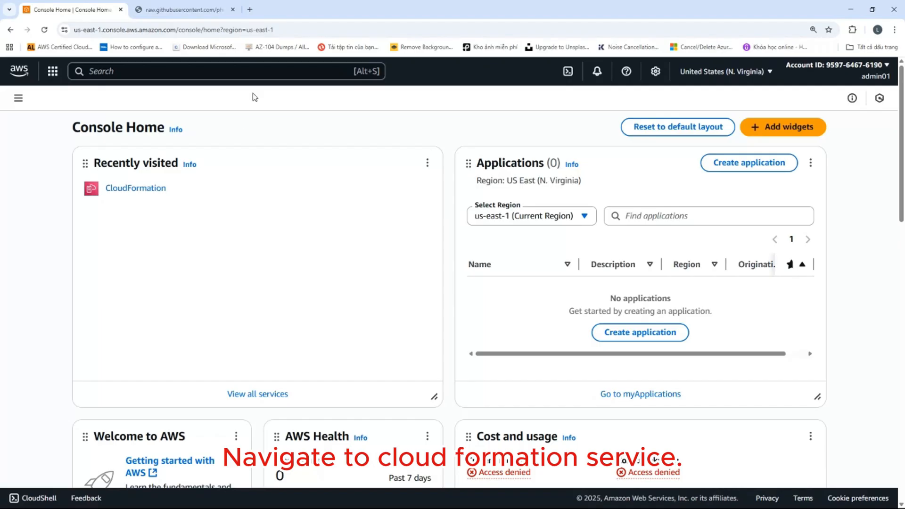
{"action": "left_click", "coordinate": [253, 75]}
{"action": "type", "text": "cl"}
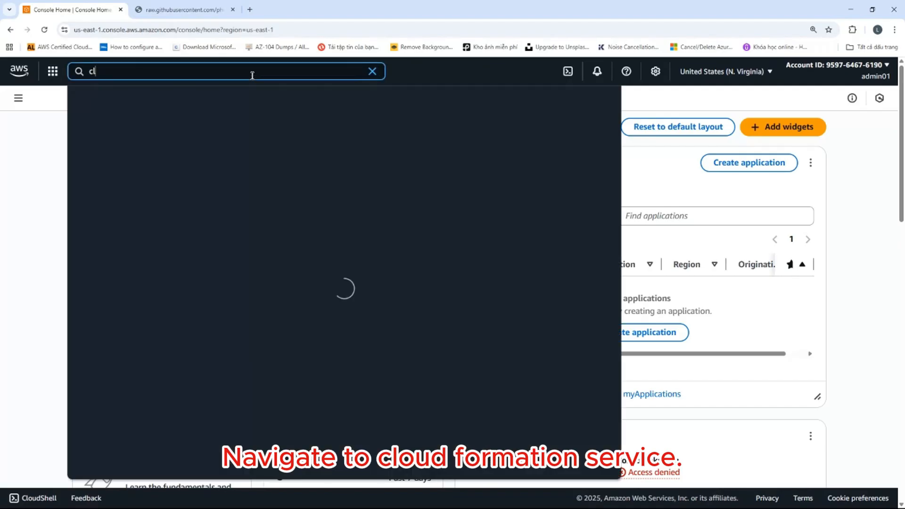
{"action": "type", "text": "oudf"}
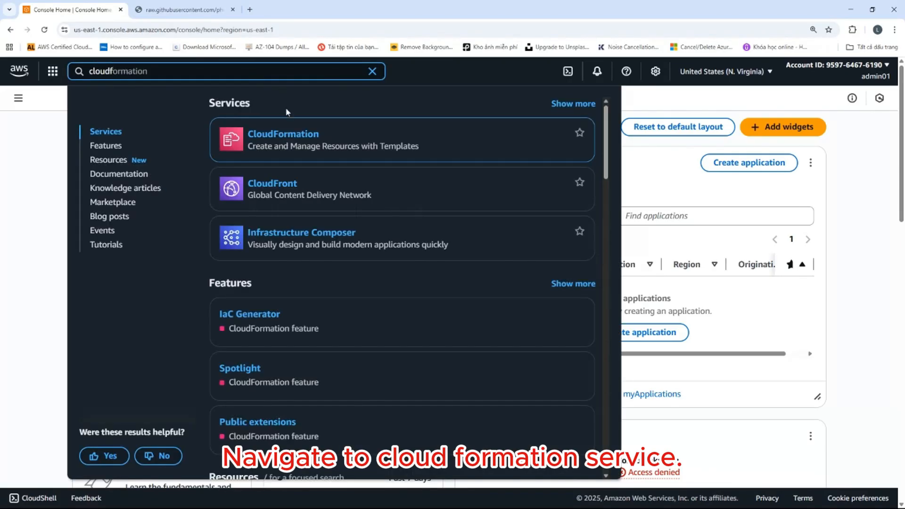
{"action": "left_click", "coordinate": [281, 133]}
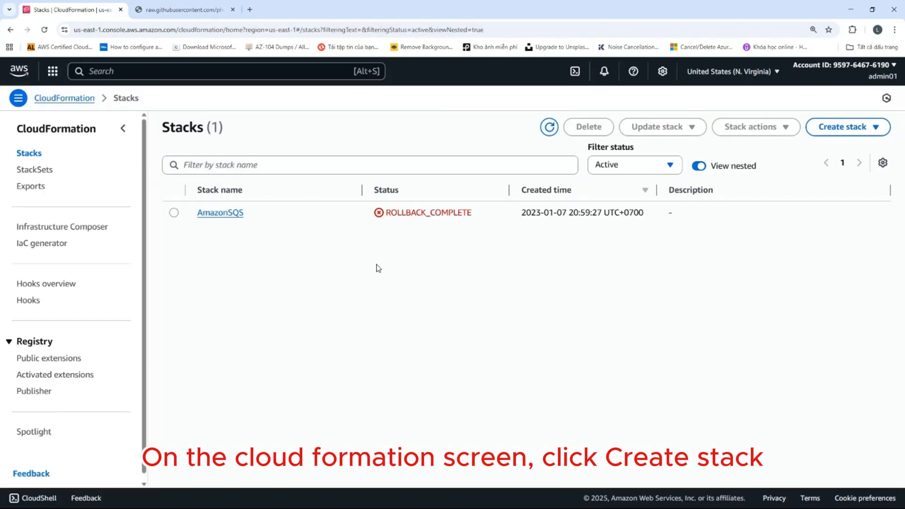
{"action": "left_click", "coordinate": [848, 128]}
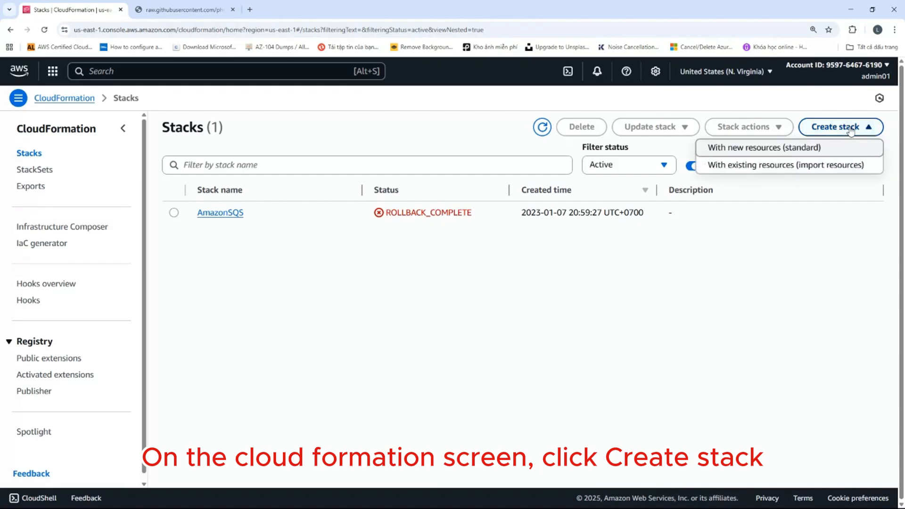
{"action": "left_click", "coordinate": [760, 148]}
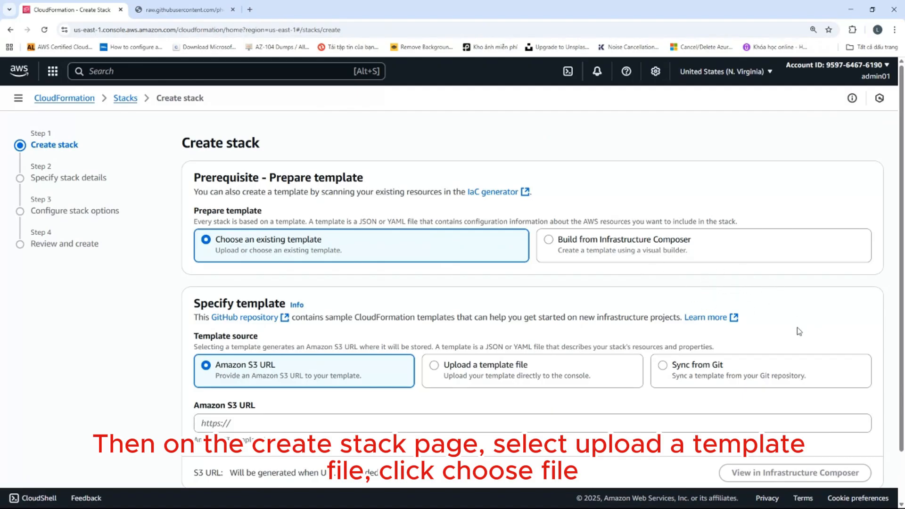
Upload wordpress-ec2.yaml from the Downloads folder as the stack's template file and continue to the stack details.
{"action": "left_click", "coordinate": [528, 374]}
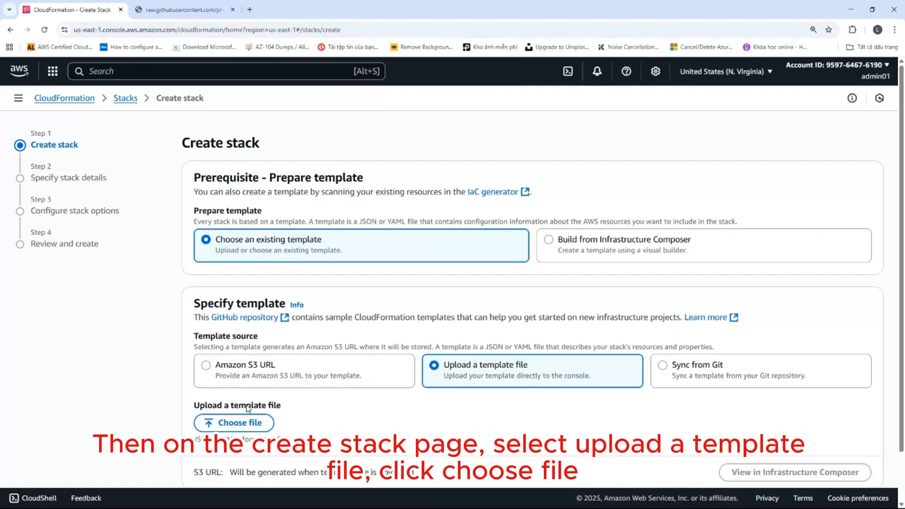
{"action": "left_click", "coordinate": [244, 428]}
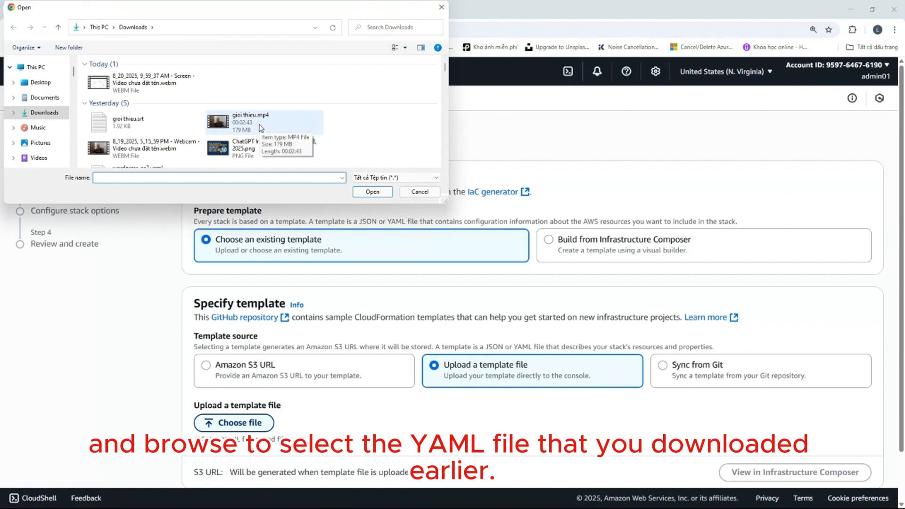
{"action": "scroll", "coordinate": [259, 127], "scroll_direction": "down", "scroll_amount": 2}
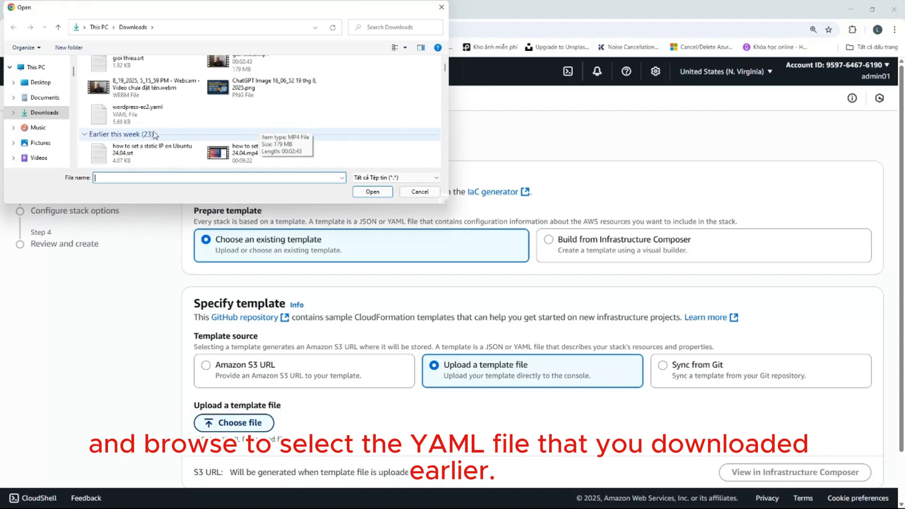
{"action": "left_click", "coordinate": [145, 120]}
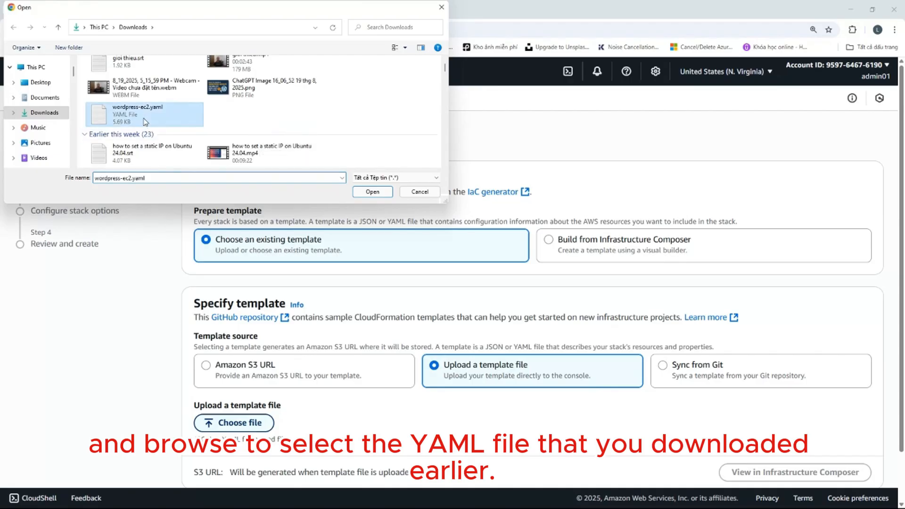
{"action": "left_click", "coordinate": [386, 195]}
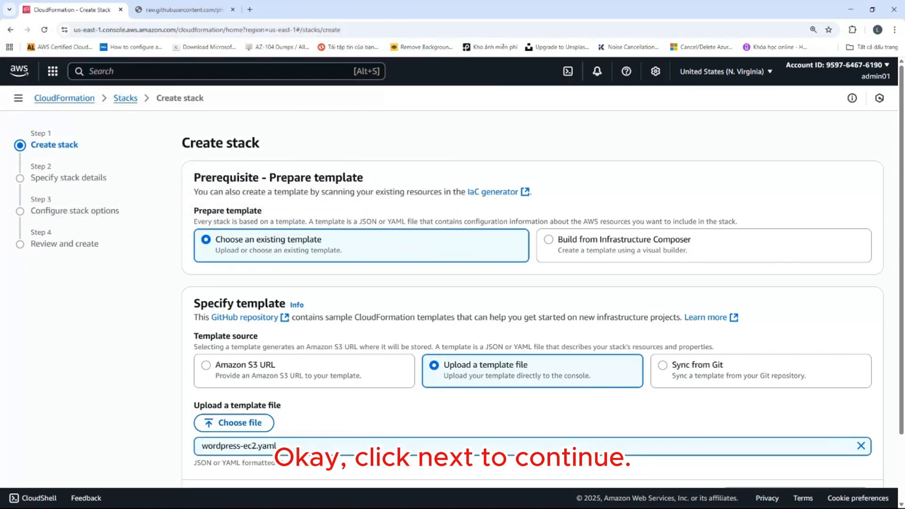
{"action": "scroll", "coordinate": [679, 338], "scroll_direction": "down", "scroll_amount": 2}
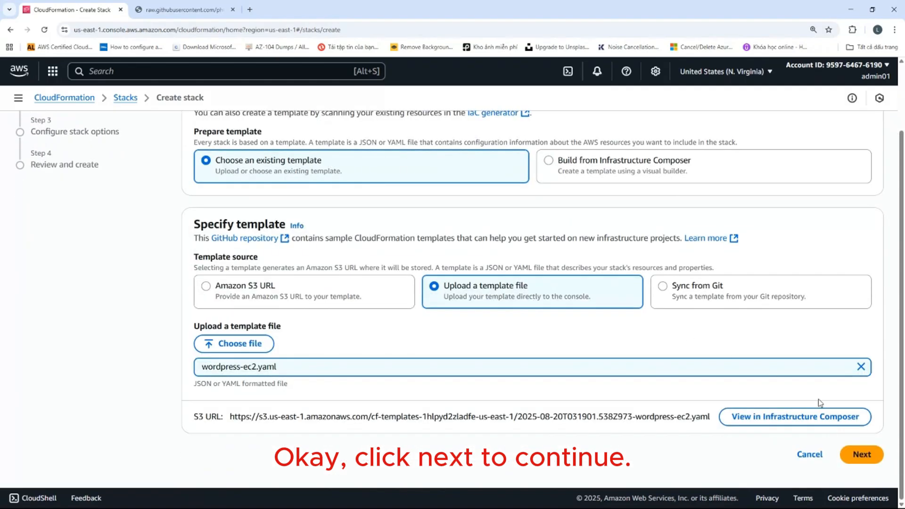
{"action": "left_click", "coordinate": [858, 459]}
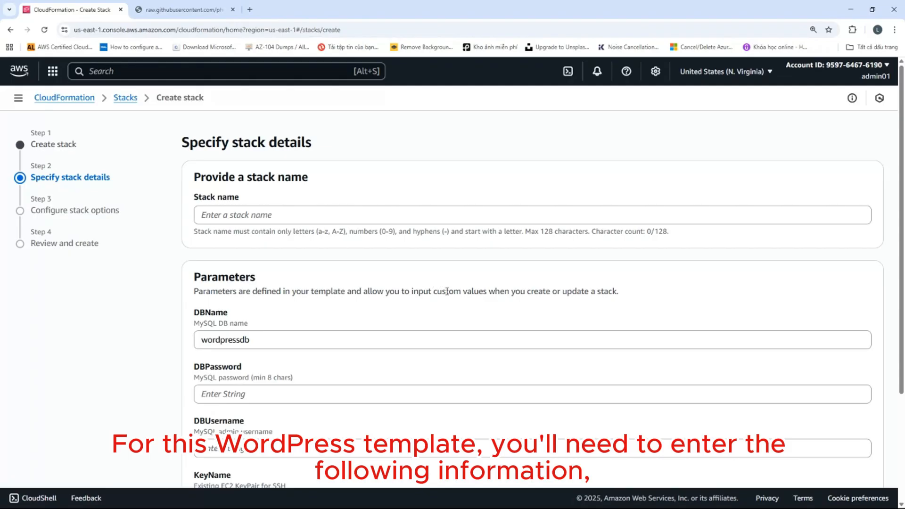
Name the stack demostack and set the DBUsername parameter to admin.
{"action": "left_click", "coordinate": [324, 211]}
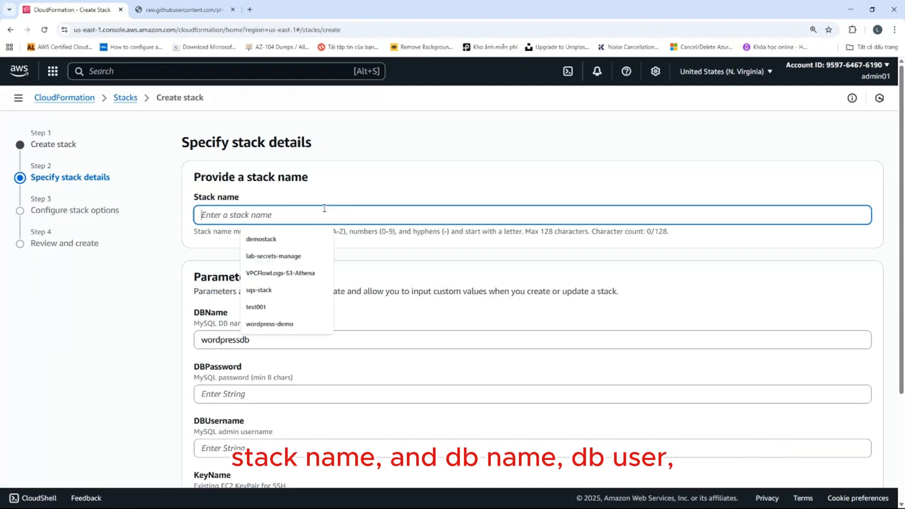
{"action": "left_click", "coordinate": [269, 240]}
{"action": "scroll", "coordinate": [451, 243], "scroll_direction": "down", "scroll_amount": 2}
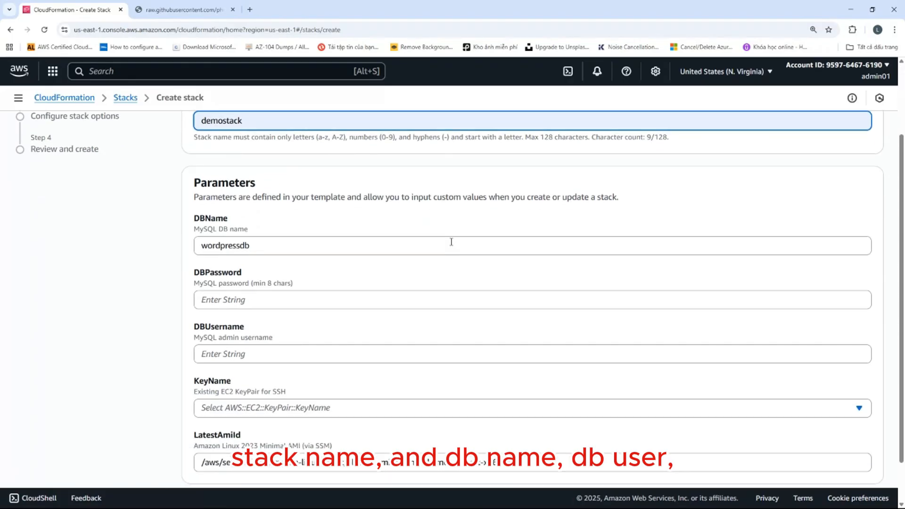
{"action": "scroll", "coordinate": [451, 241], "scroll_direction": "down", "scroll_amount": 1}
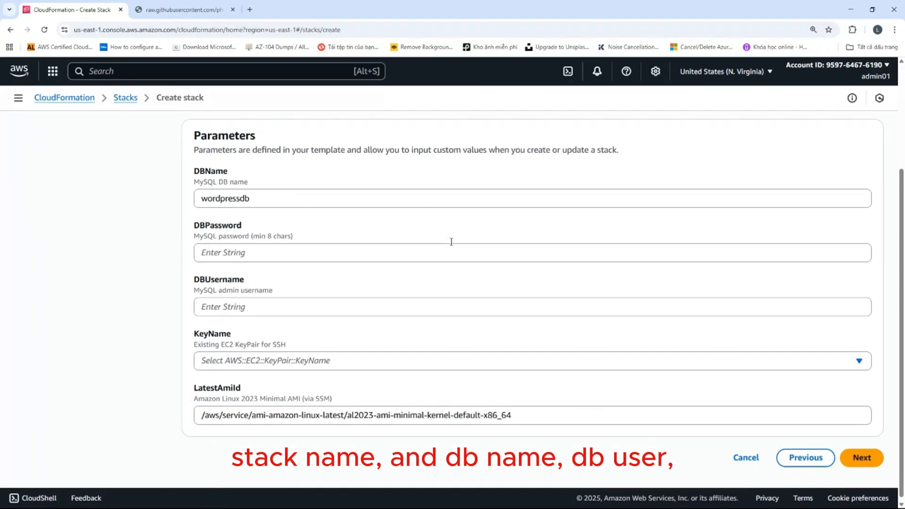
{"action": "double_click", "coordinate": [246, 199]}
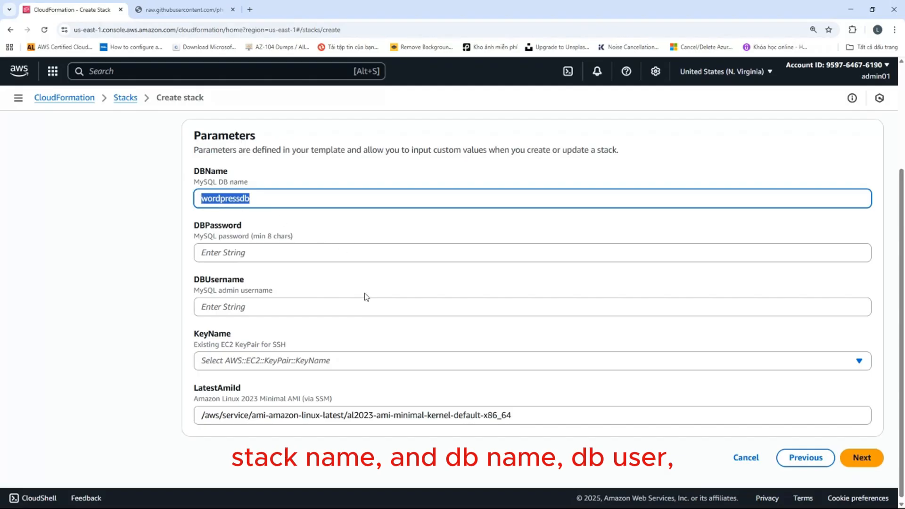
{"action": "left_click", "coordinate": [279, 306]}
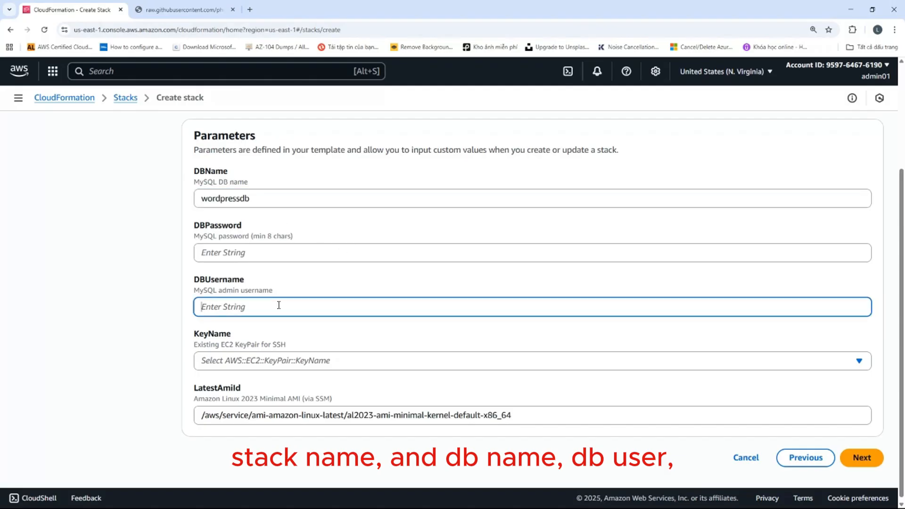
{"action": "type", "text": "ad"}
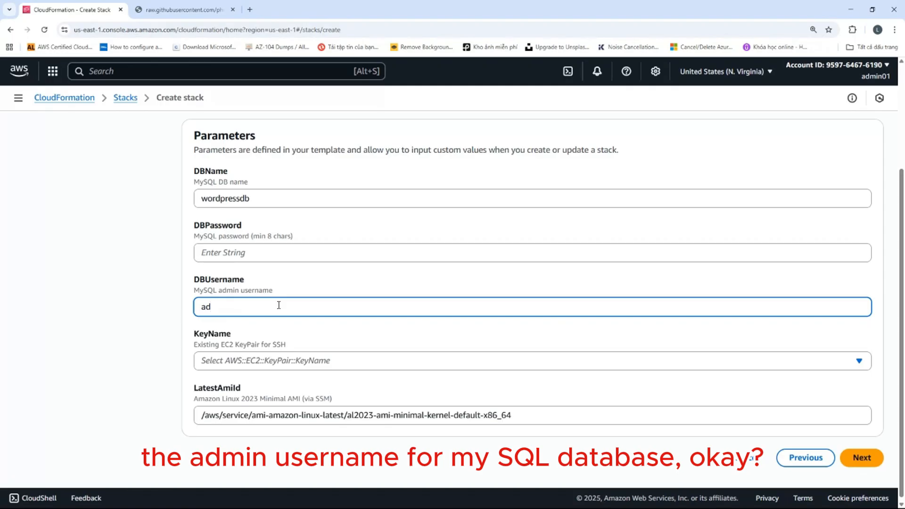
{"action": "type", "text": "min"}
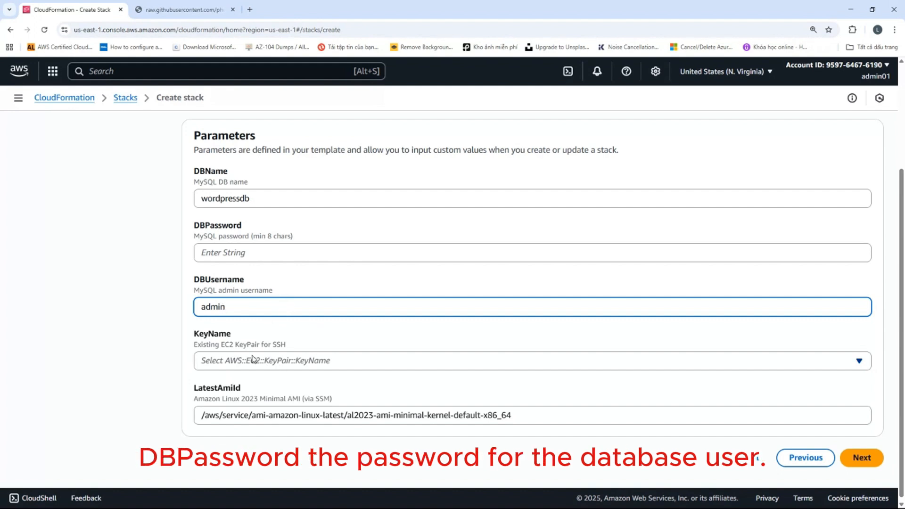
Enter the database password in DBPassword and choose test01 as the EC2 key pair, continuing to the stack options.
{"action": "left_click", "coordinate": [242, 255]}
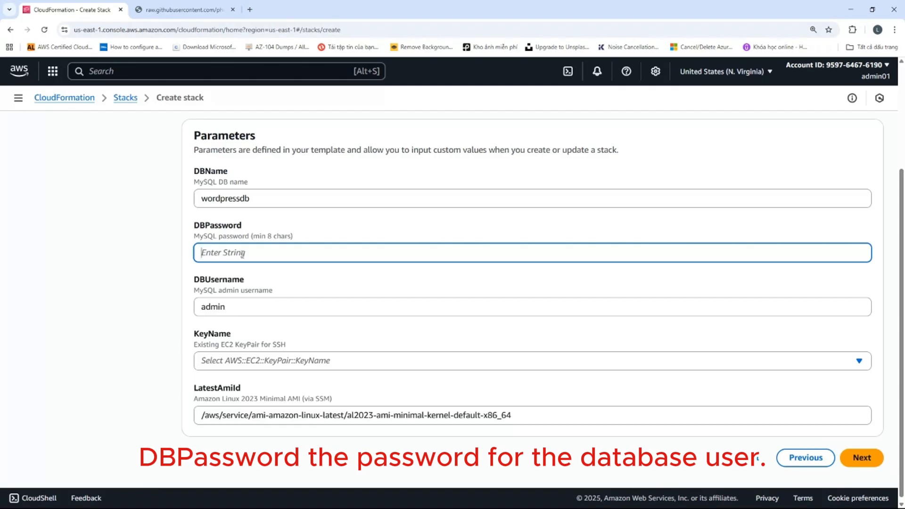
{"action": "type", "text": "********"}
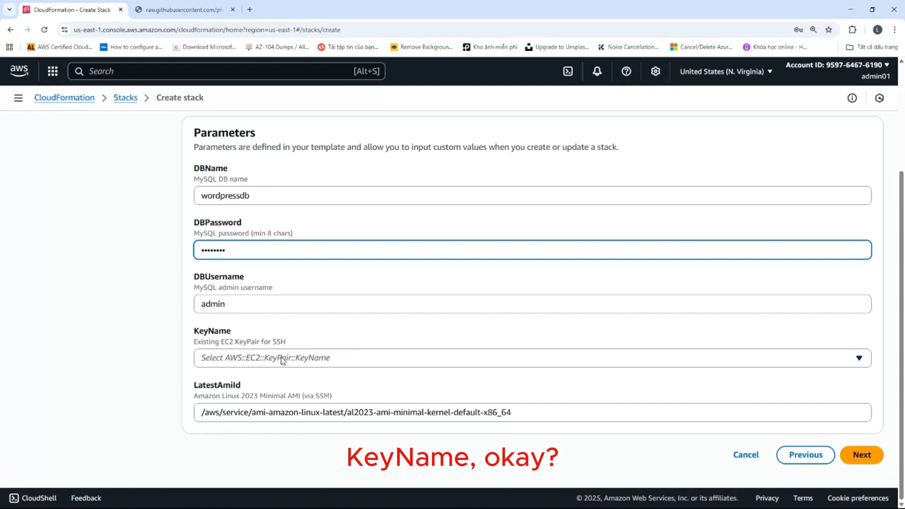
{"action": "left_click", "coordinate": [283, 360]}
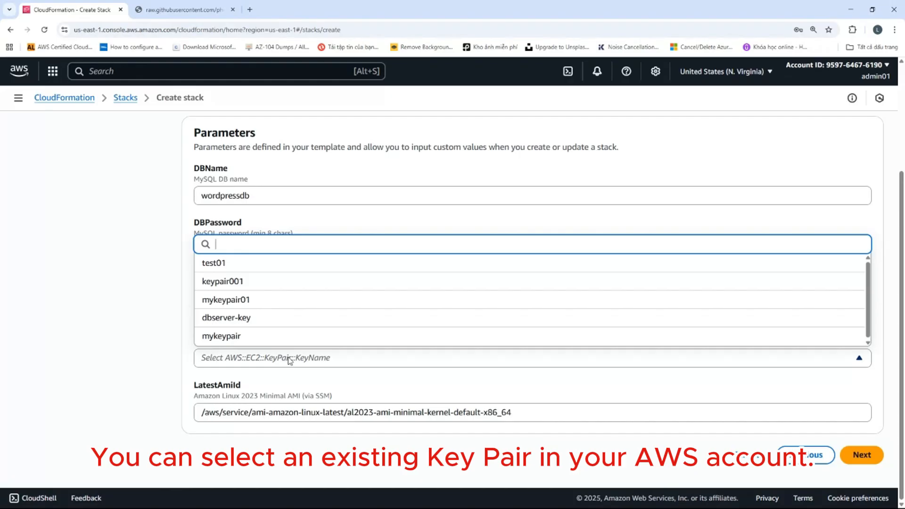
{"action": "left_click", "coordinate": [272, 273]}
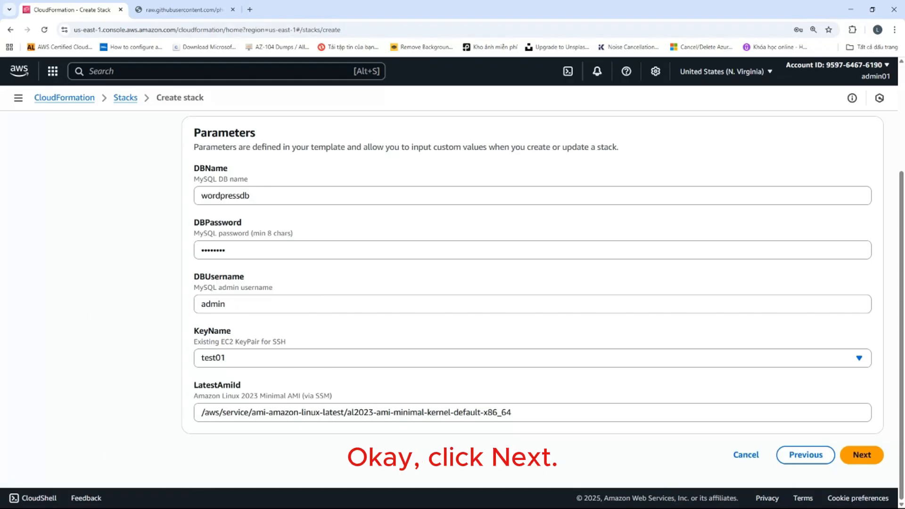
{"action": "left_click", "coordinate": [869, 460]}
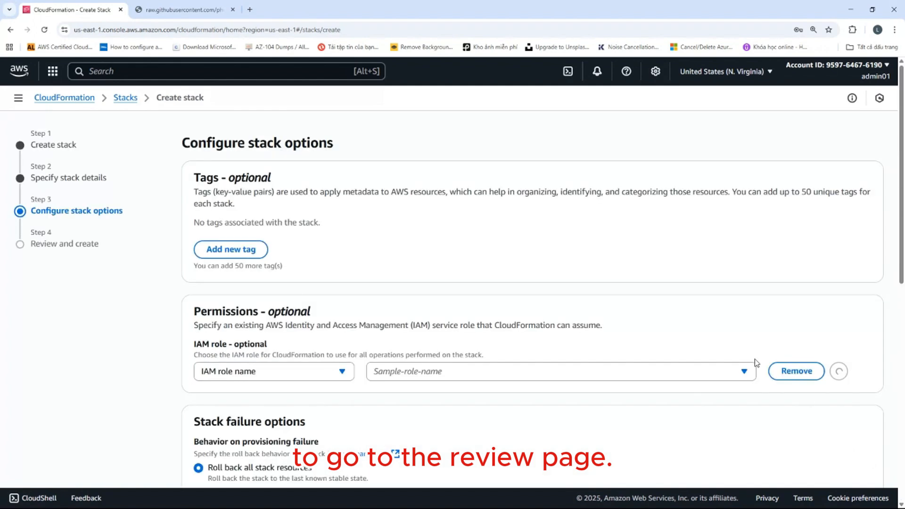
Keep the default stack options, go through the review page and submit the stack for creation.
{"action": "scroll", "coordinate": [754, 366], "scroll_direction": "down", "scroll_amount": 2}
{"action": "scroll", "coordinate": [756, 364], "scroll_direction": "down", "scroll_amount": 6}
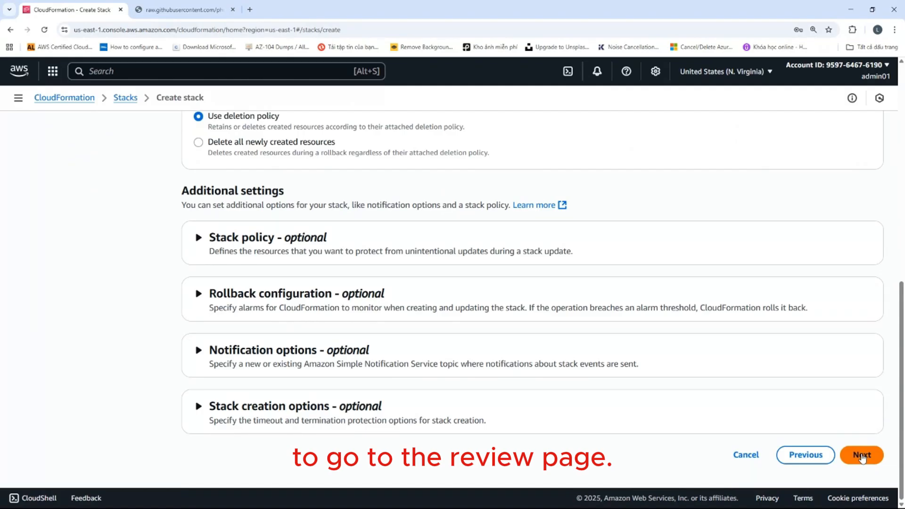
{"action": "left_click", "coordinate": [862, 455]}
{"action": "scroll", "coordinate": [544, 306], "scroll_direction": "down", "scroll_amount": 7}
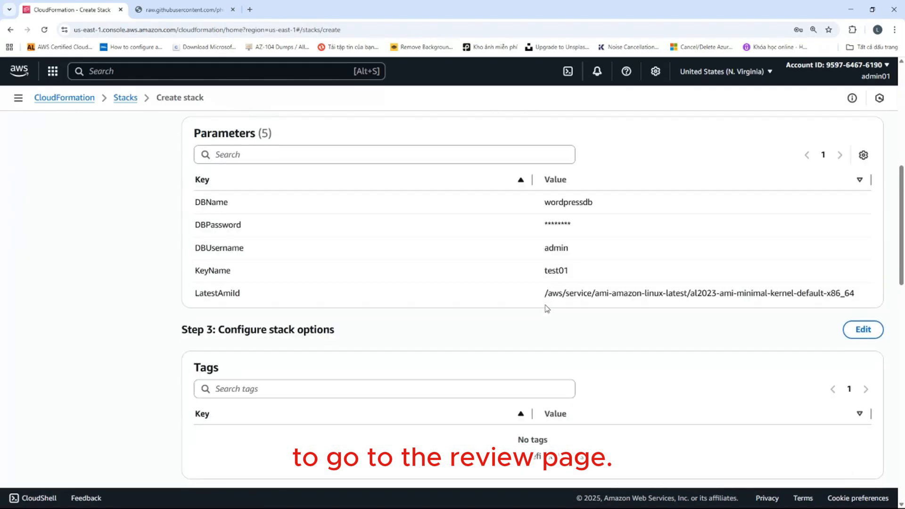
{"action": "scroll", "coordinate": [547, 309], "scroll_direction": "down", "scroll_amount": 10}
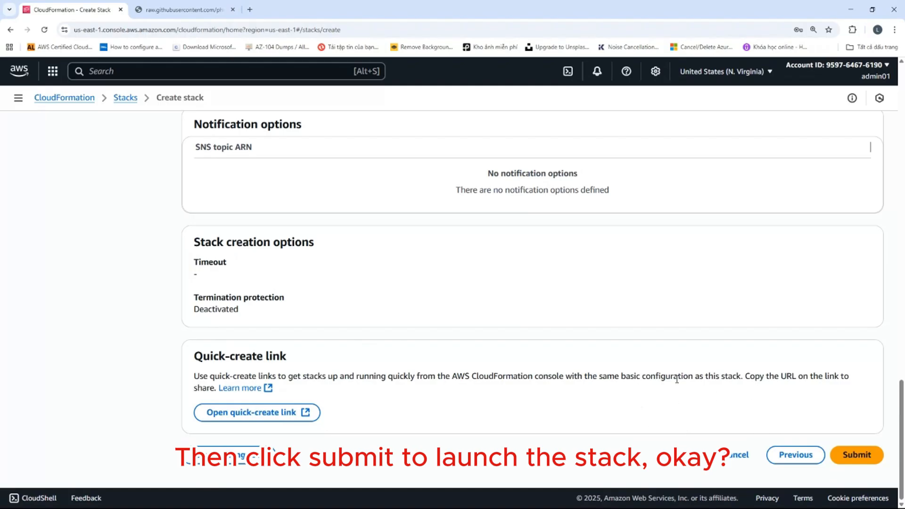
{"action": "left_click", "coordinate": [857, 455]}
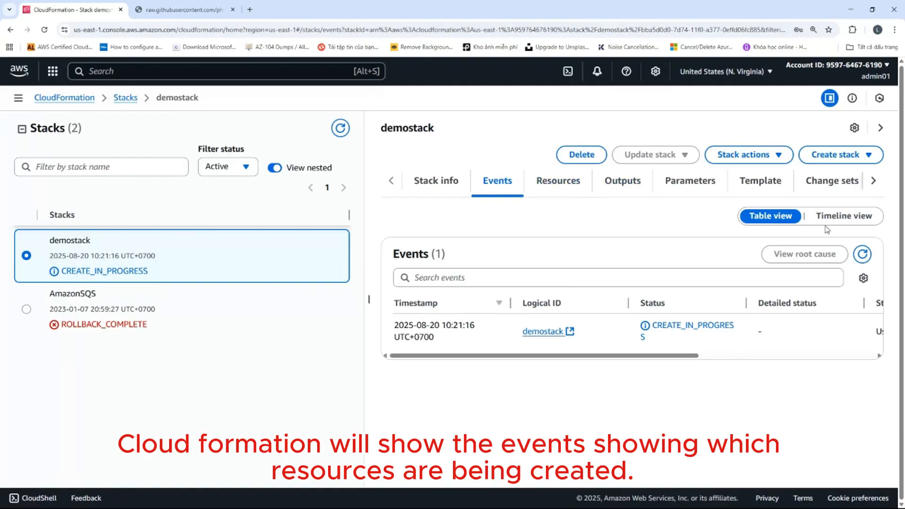
Refresh the events of demostack and copy the WebServerURL value from its outputs.
{"action": "left_click", "coordinate": [862, 254]}
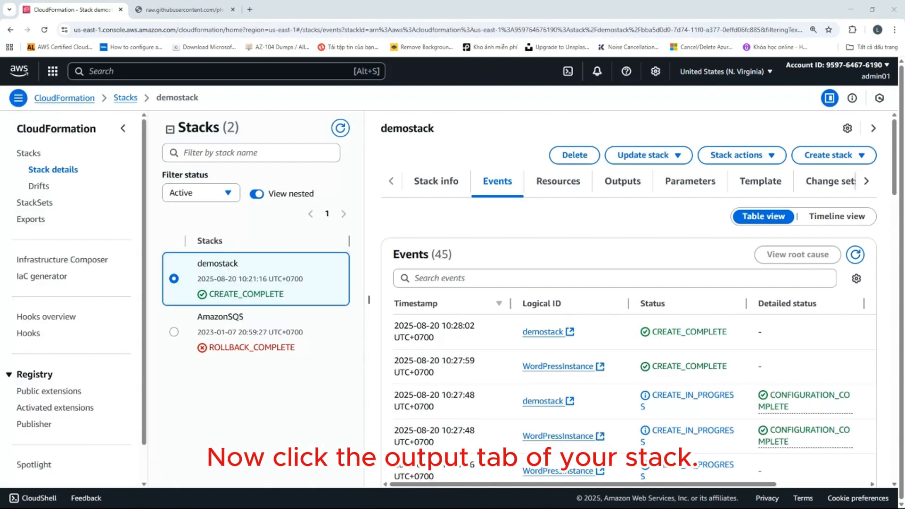
{"action": "left_click", "coordinate": [631, 185]}
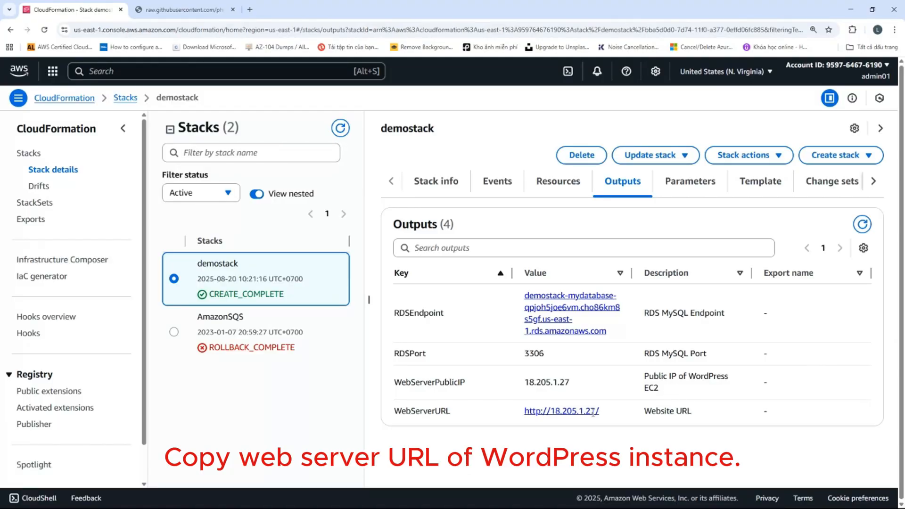
{"action": "left_click_drag", "start_coordinate": [616, 418], "coordinate": [527, 414]}
{"action": "key", "text": "ctrl+c"}
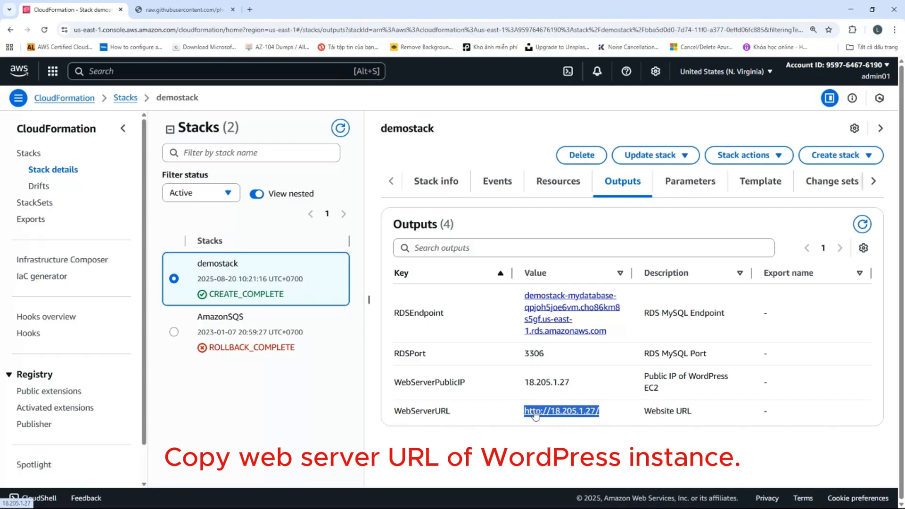
Copy the WebServerURL value and open it in a new browser tab, continuing the WordPress installation in English (United States).
{"action": "right_click", "coordinate": [536, 415]}
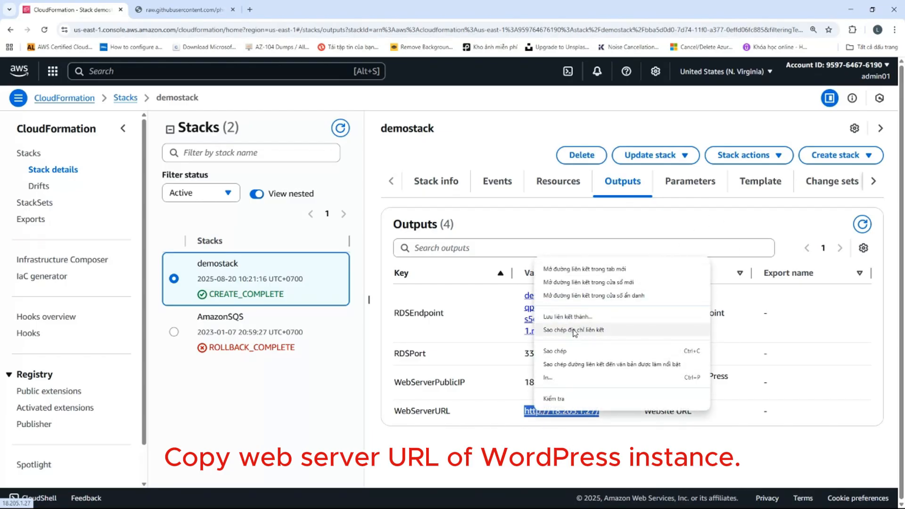
{"action": "left_click", "coordinate": [565, 352]}
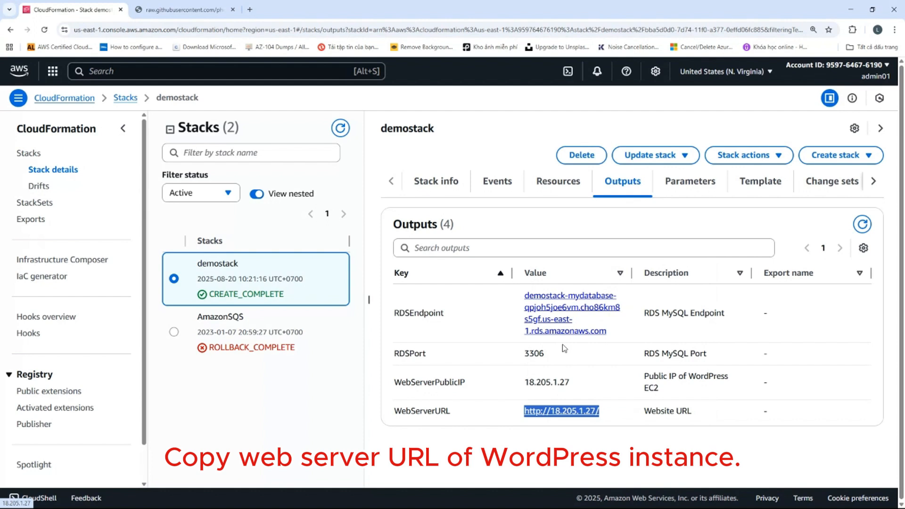
{"action": "left_click", "coordinate": [250, 10]}
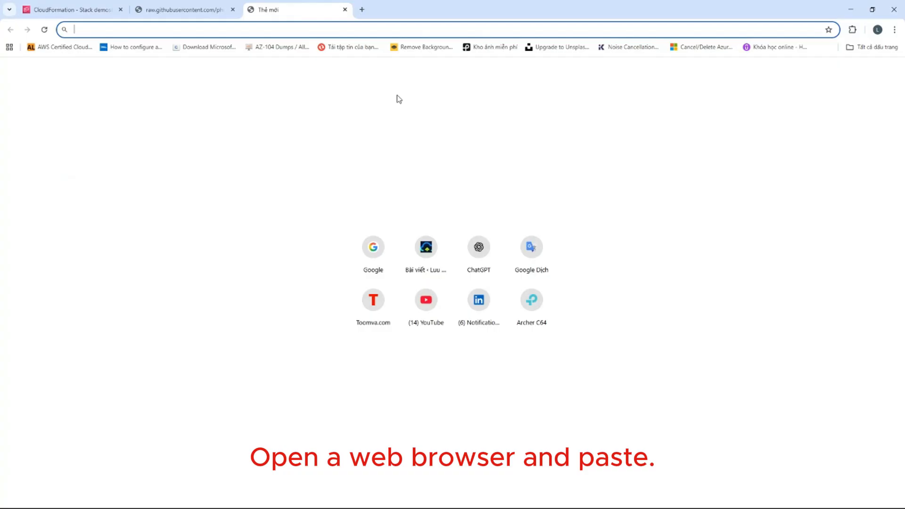
{"action": "key", "text": "ctrl+v"}
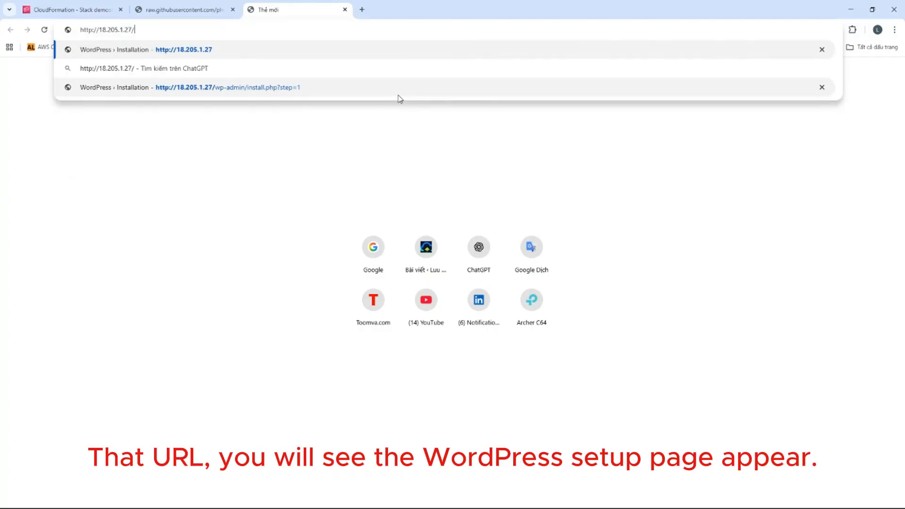
{"action": "key", "text": "Return"}
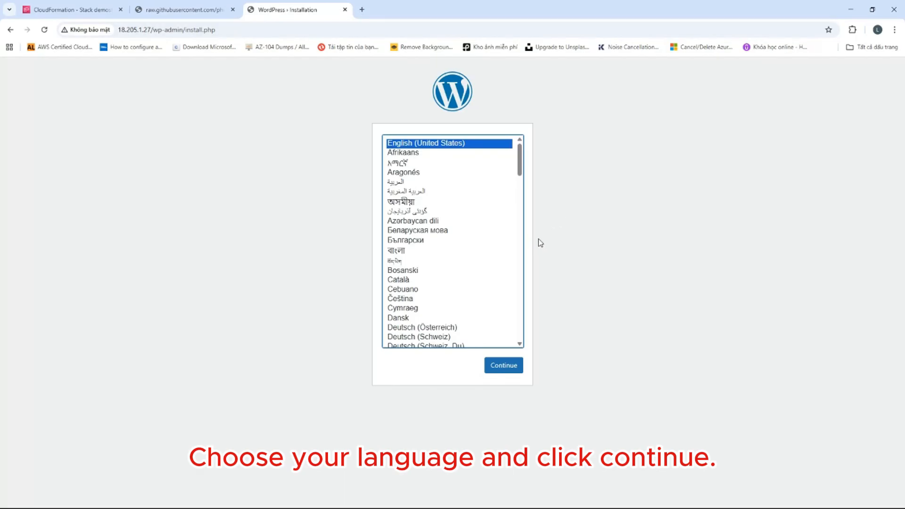
{"action": "left_click", "coordinate": [509, 372]}
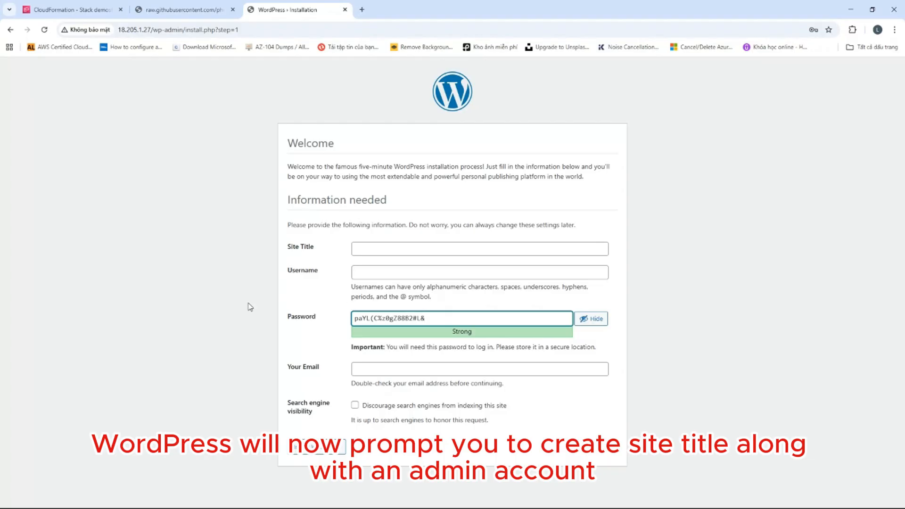
Set the WordPress site title to mywordpress and the administrator username to admin.
{"action": "left_click", "coordinate": [376, 245]}
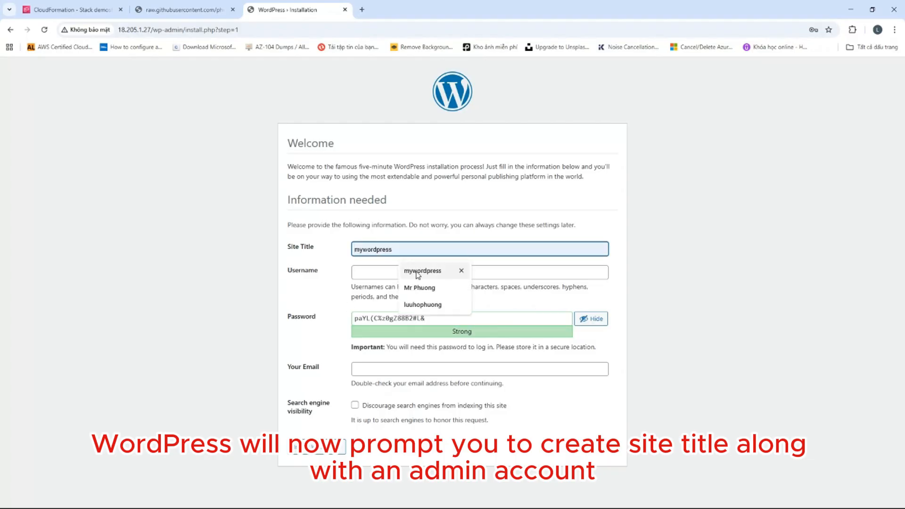
{"action": "left_click", "coordinate": [417, 274]}
{"action": "left_click", "coordinate": [386, 272]}
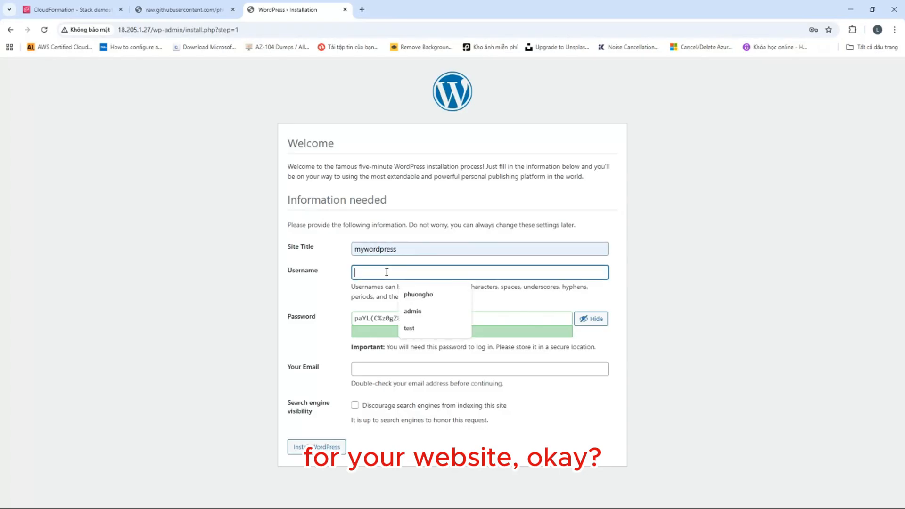
{"action": "left_click", "coordinate": [414, 314]}
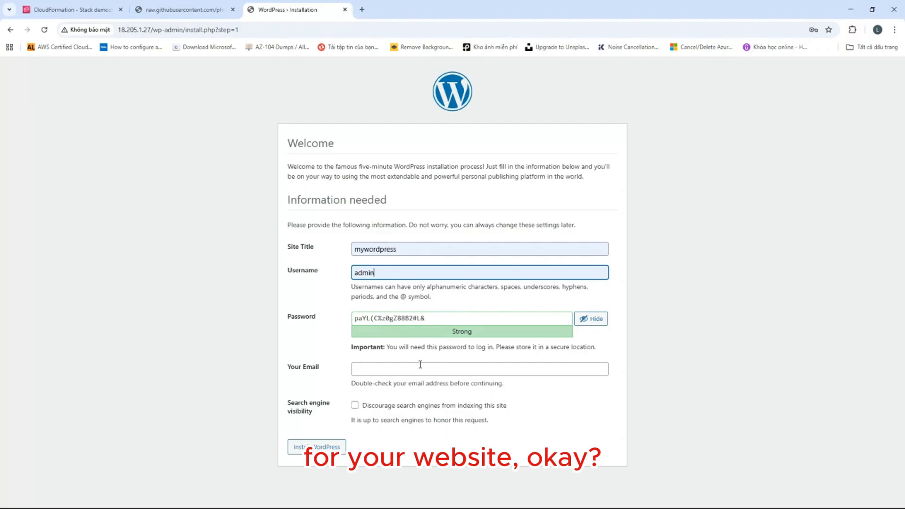
Copy the generated administrator password, fill in the contact e-mail and install WordPress.
{"action": "left_click_drag", "start_coordinate": [430, 318], "coordinate": [353, 317]}
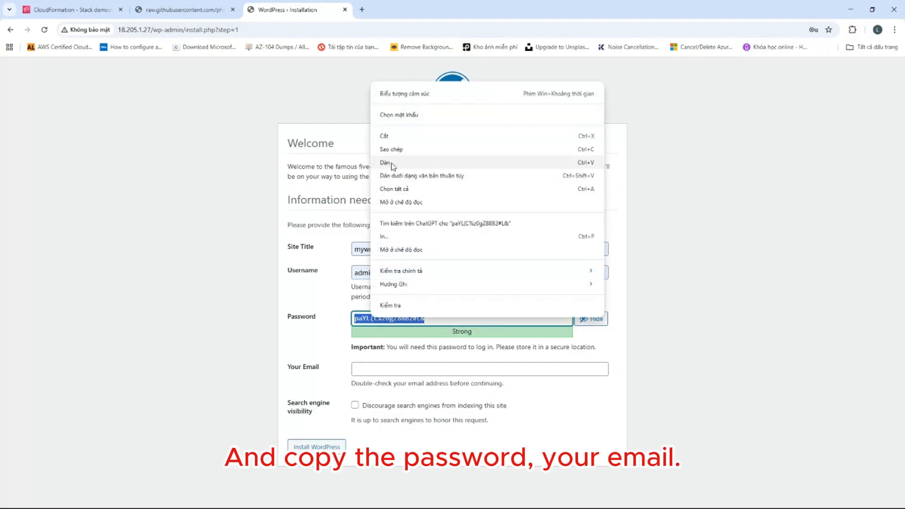
{"action": "left_click", "coordinate": [394, 149]}
{"action": "left_click", "coordinate": [410, 369]}
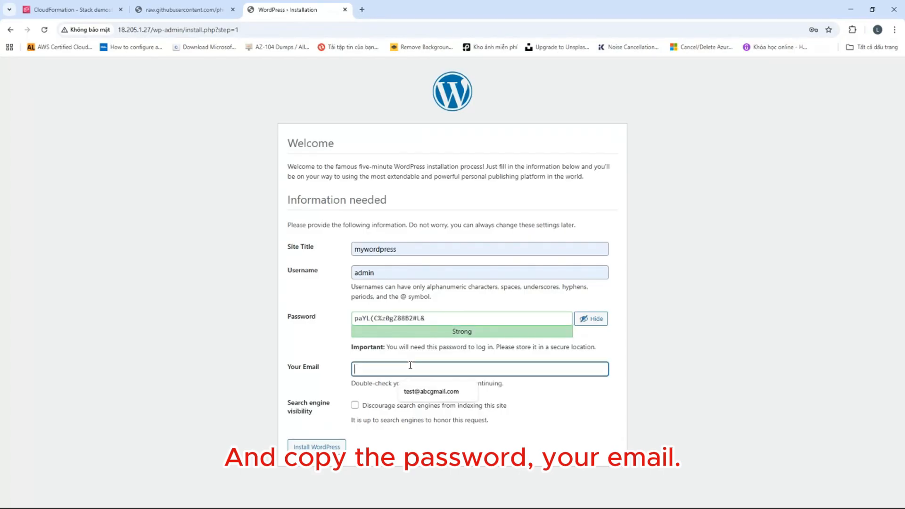
{"action": "left_click", "coordinate": [440, 392]}
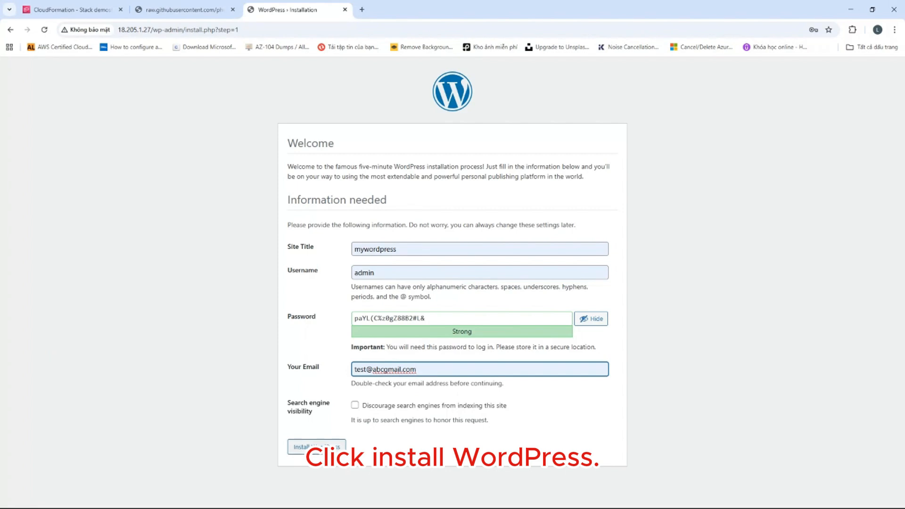
{"action": "left_click", "coordinate": [316, 447]}
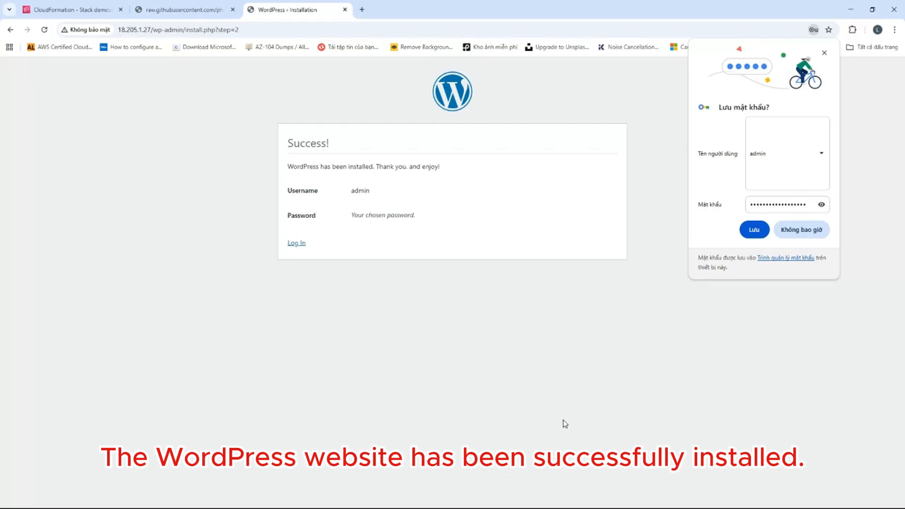
Log in to the new WordPress site as admin with the copied account password.
{"action": "left_click", "coordinate": [301, 244]}
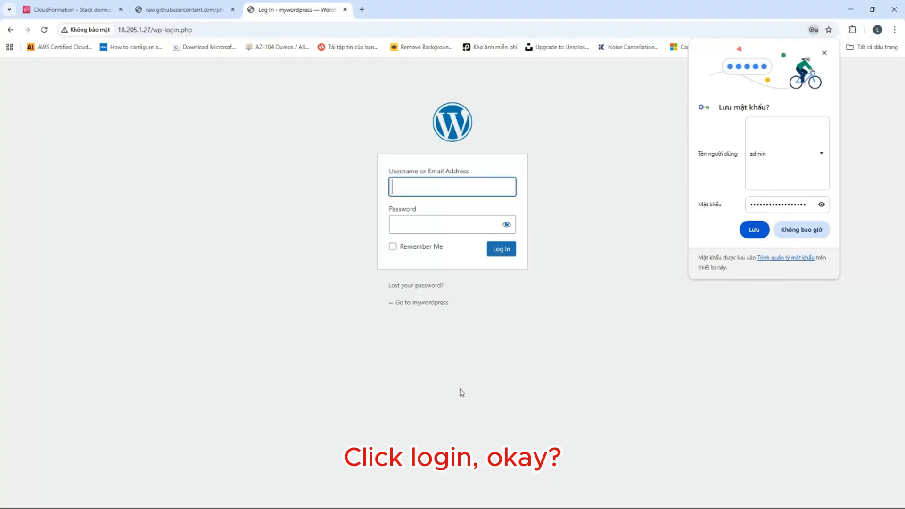
{"action": "left_click", "coordinate": [433, 195]}
{"action": "type", "text": "admin"}
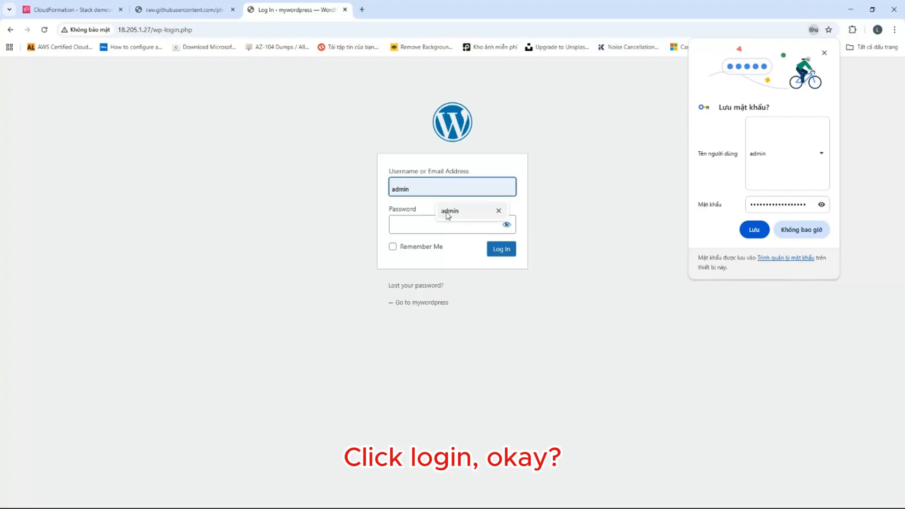
{"action": "left_click", "coordinate": [445, 213]}
{"action": "left_click", "coordinate": [432, 224]}
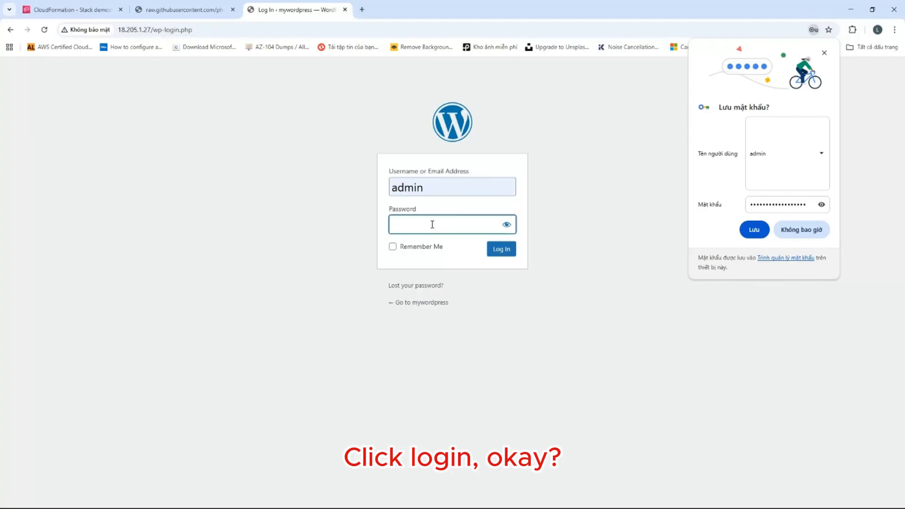
{"action": "key", "text": "ctrl+v"}
{"action": "left_click", "coordinate": [497, 251]}
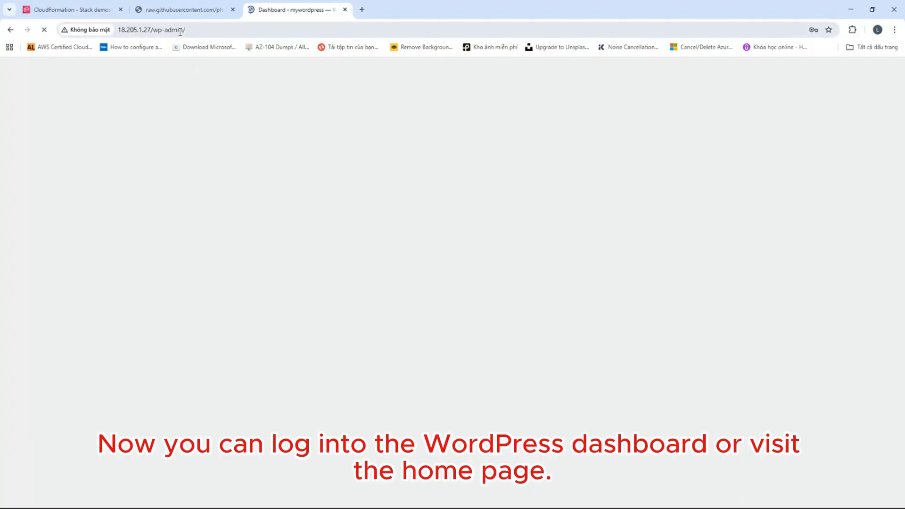
Copy the site address 18.205.1.27 without the wp-admin path and open the WordPress home page in a new browser tab.
{"action": "left_click", "coordinate": [165, 28]}
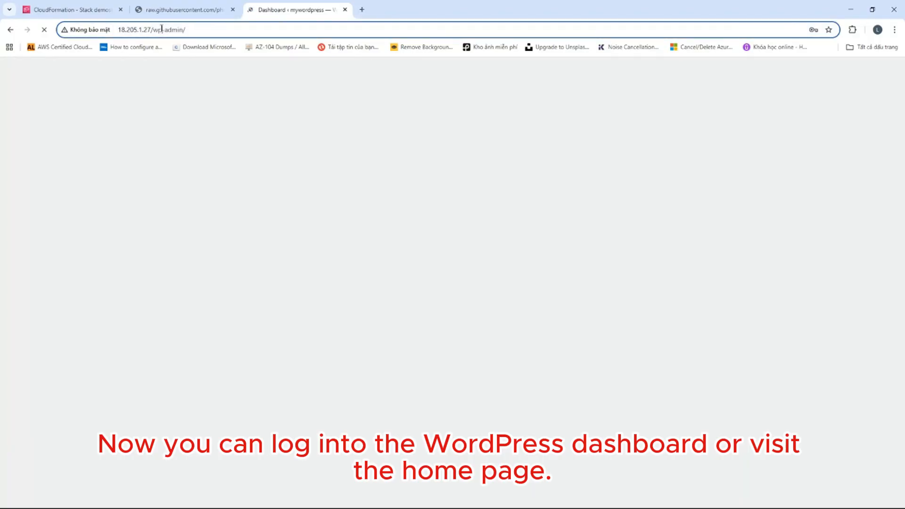
{"action": "left_click_drag", "start_coordinate": [151, 30], "coordinate": [117, 29]}
{"action": "right_click", "coordinate": [117, 29]}
{"action": "left_click", "coordinate": [166, 112]}
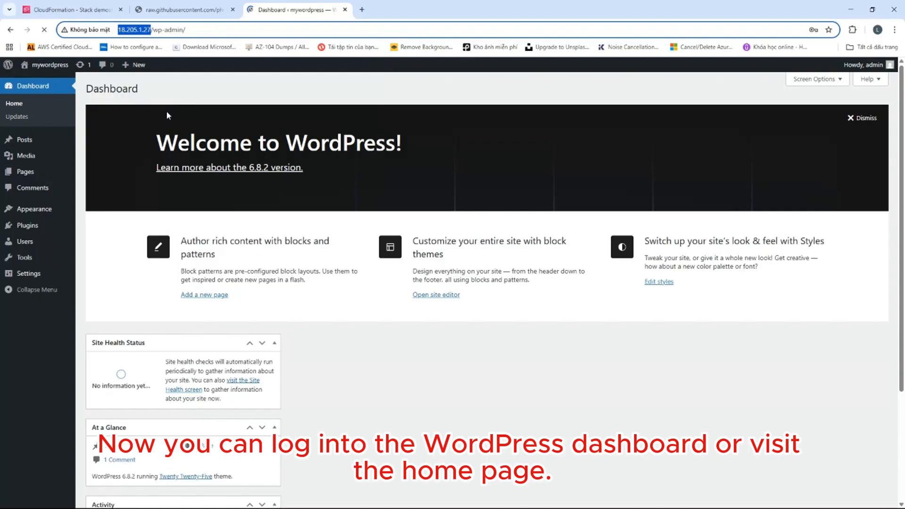
{"action": "left_click", "coordinate": [362, 10]}
{"action": "key", "text": "ctrl+v"}
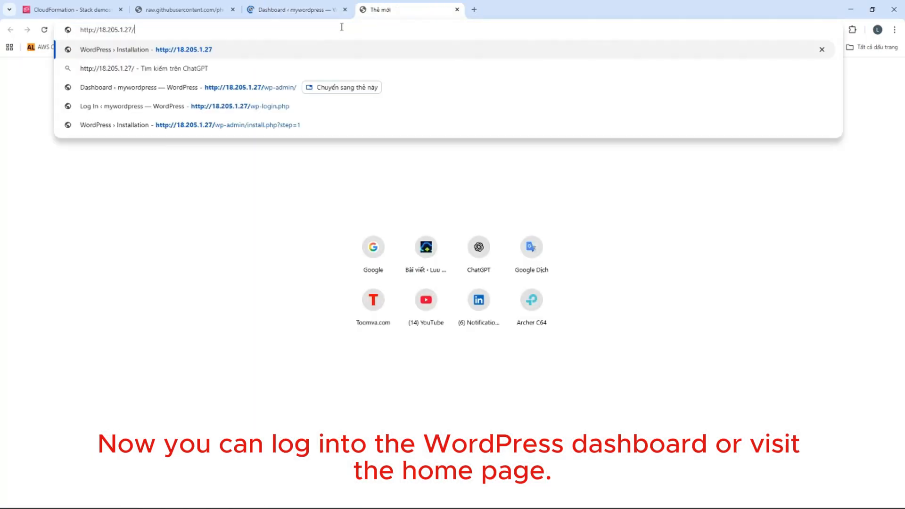
{"action": "key", "text": "Return"}
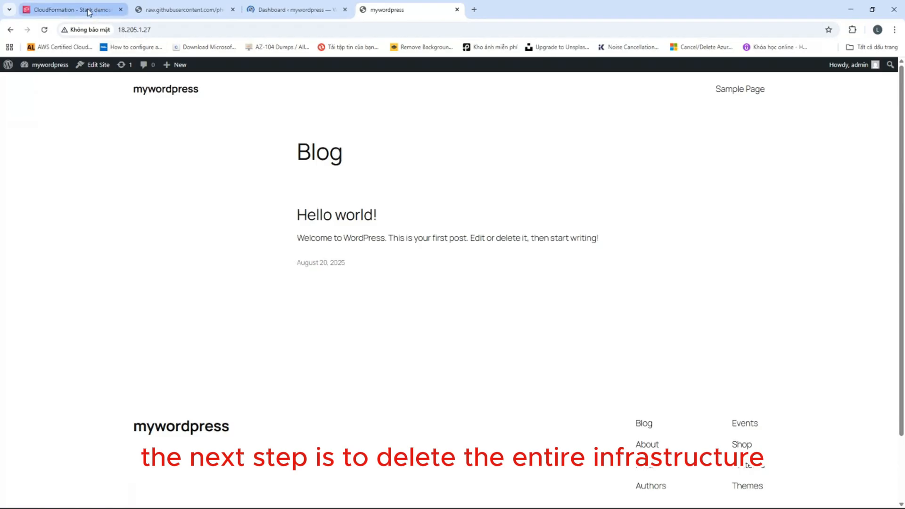
Return to the CloudFormation console and delete the demostack stack, confirming the permanent deletion.
{"action": "left_click", "coordinate": [100, 16]}
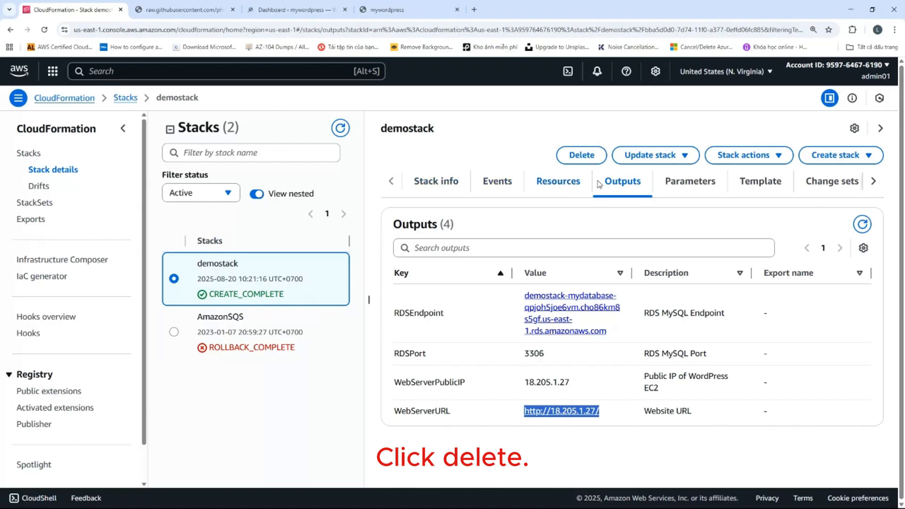
{"action": "left_click", "coordinate": [582, 156]}
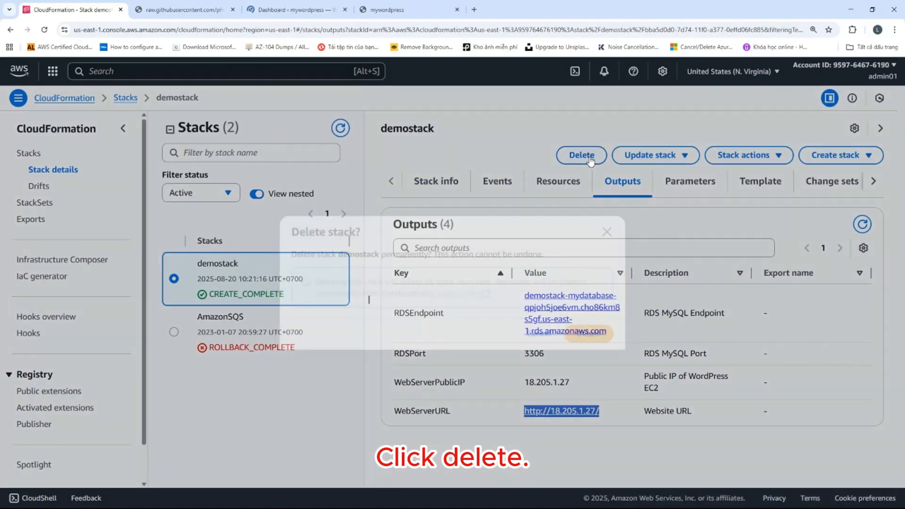
{"action": "left_click", "coordinate": [592, 334]}
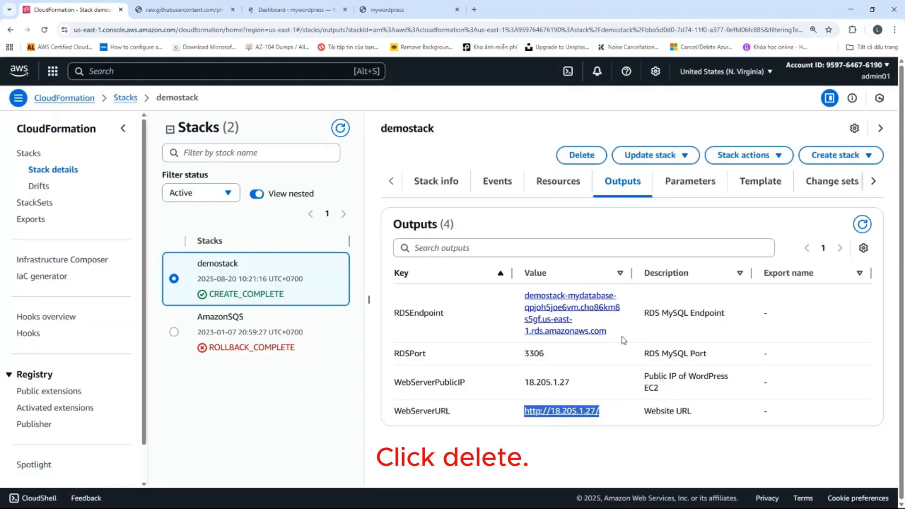